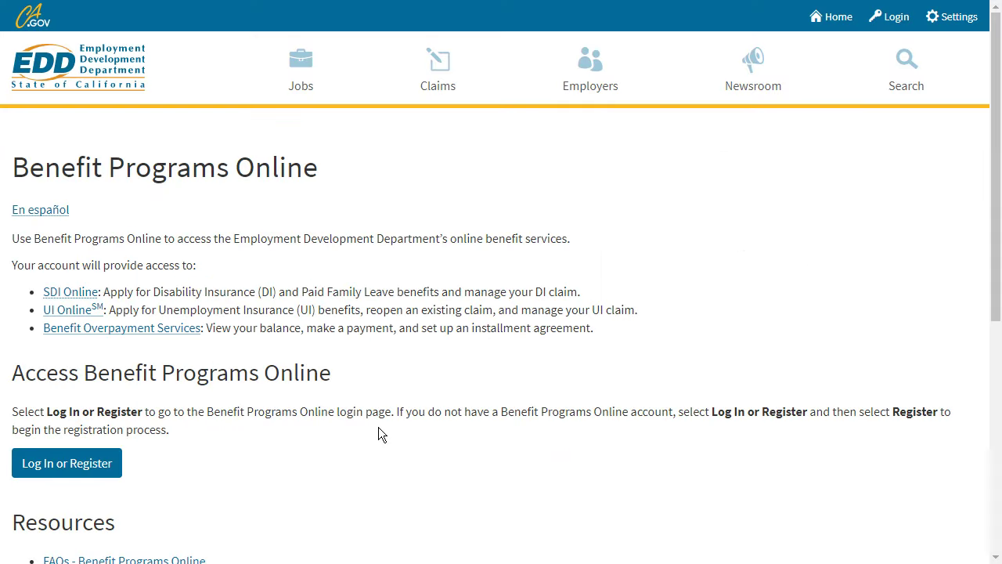
# Sign in to Benefit Programs Online with the account e-mail and password, then open UI Online.
pyautogui.click(68, 463)
pyautogui.write('john.smith@email.com')
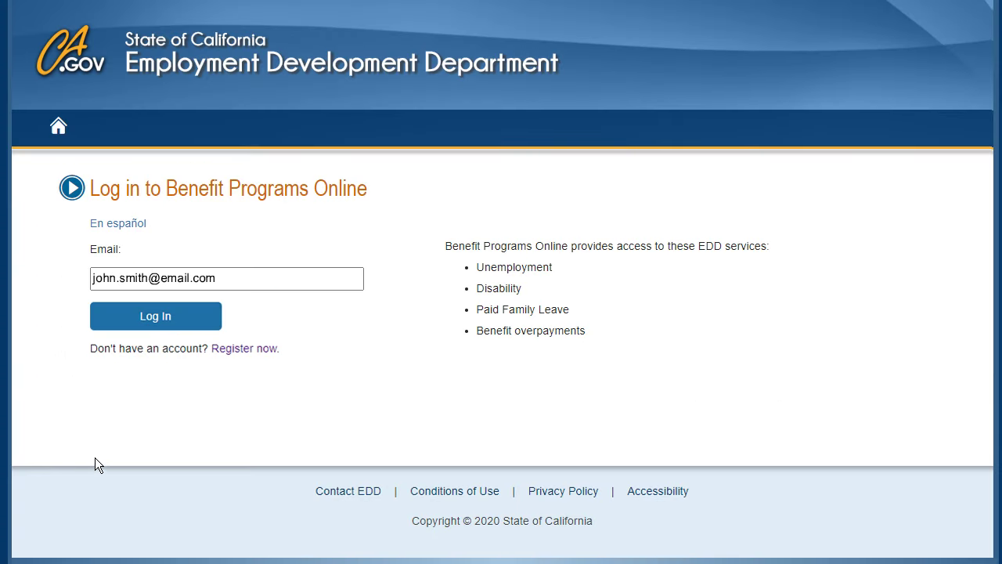
pyautogui.click(175, 313)
pyautogui.write('*********')
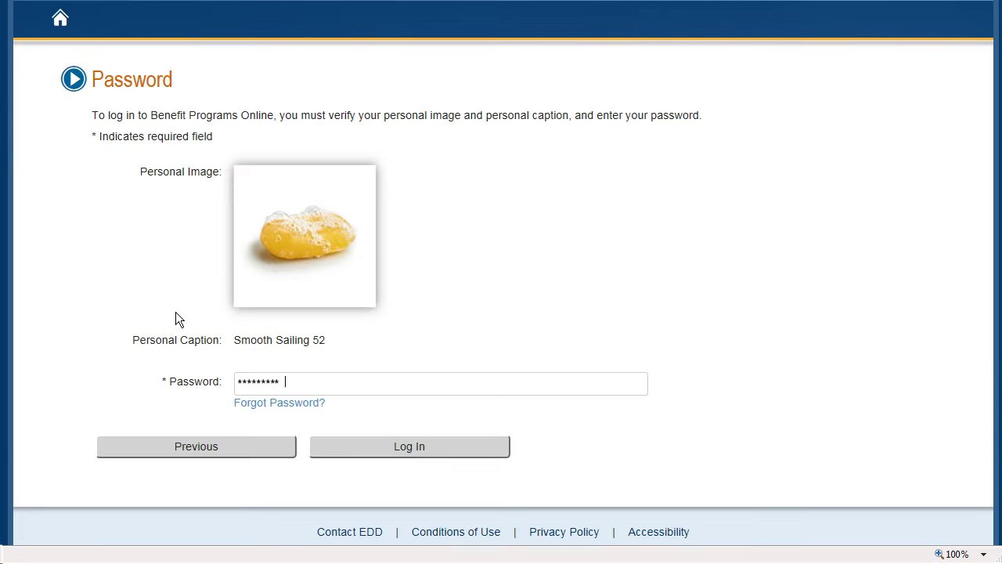
pyautogui.click(402, 446)
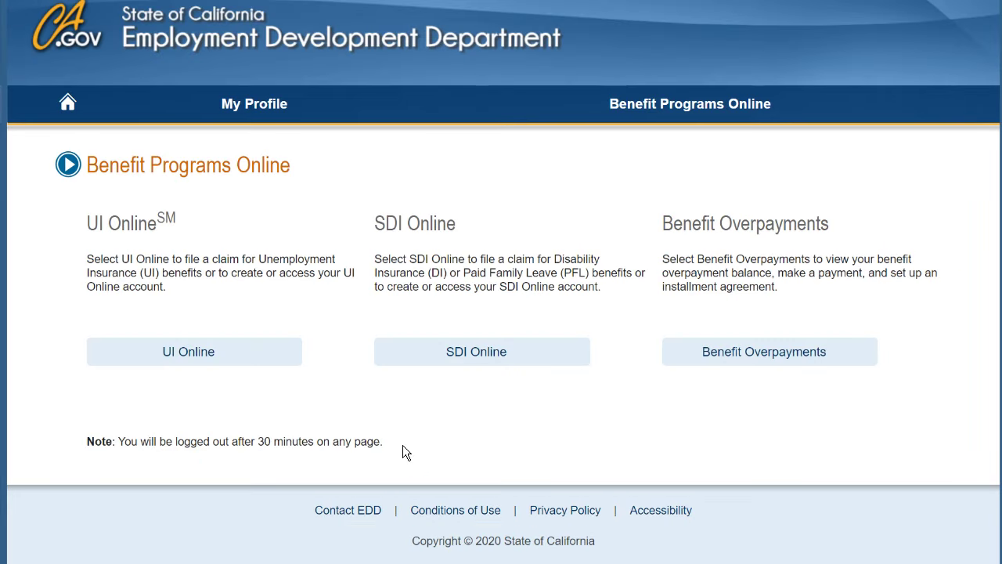
pyautogui.click(197, 354)
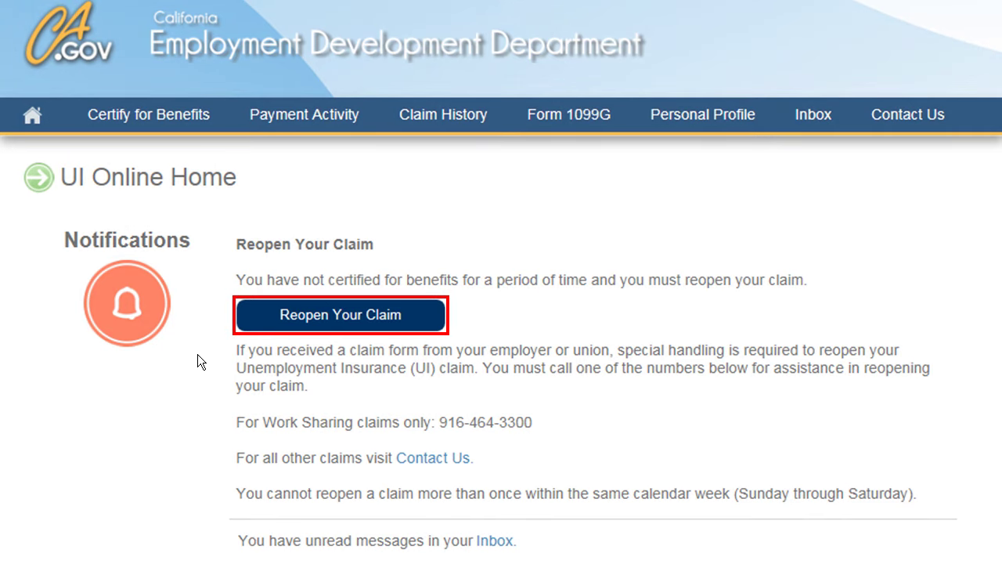
# Start reopening the unemployment claim from the UI Online Home page.
pyautogui.click(342, 313)
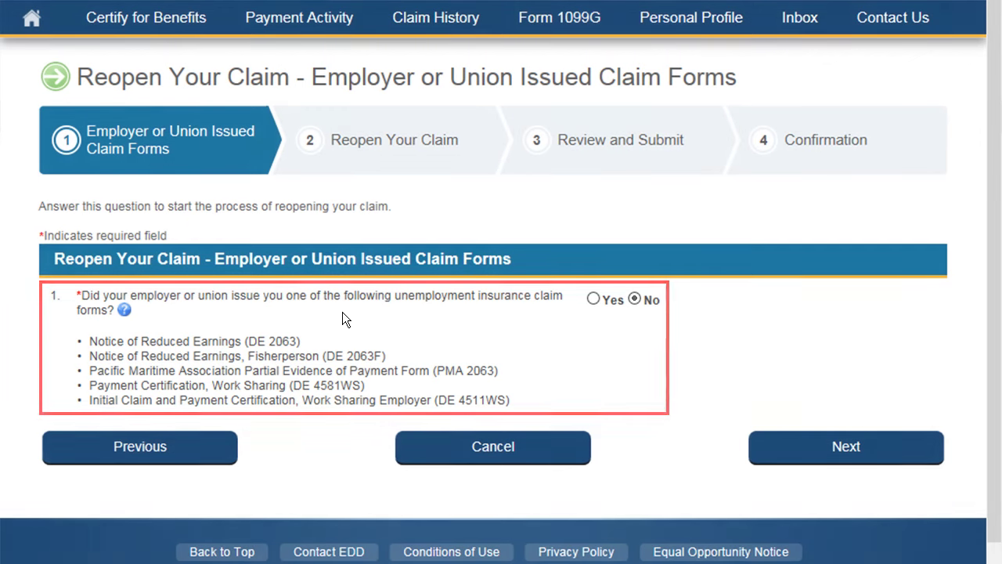
# Continue to step 2 of Reopen Your Claim and review the listed employer.
pyautogui.click(843, 446)
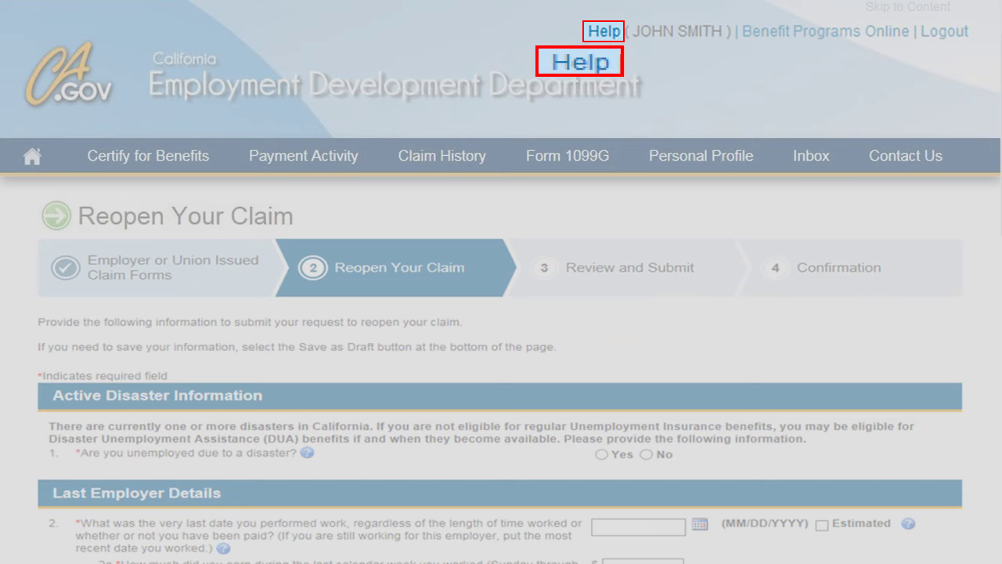
pyautogui.scroll(-3, 501, 314)
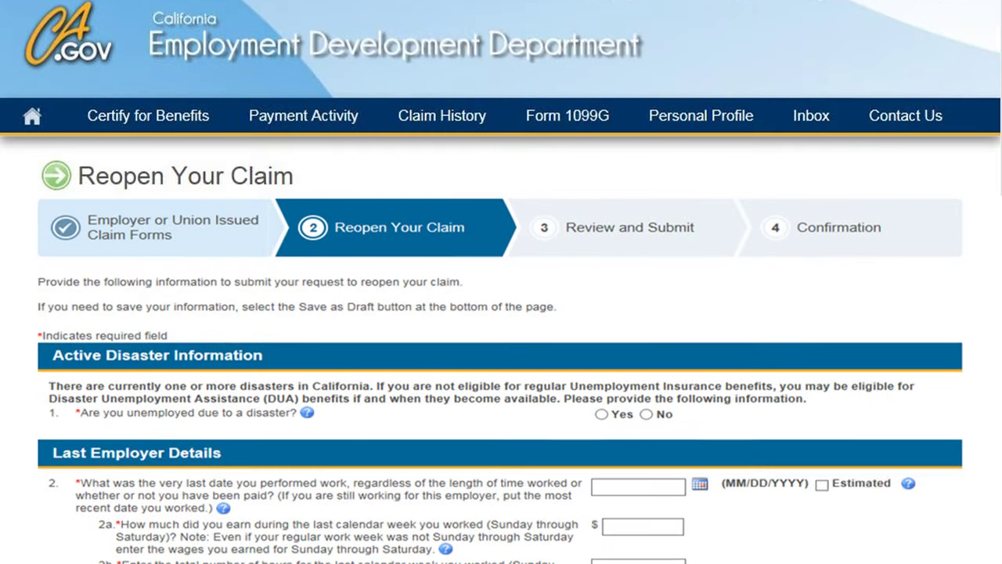
pyautogui.scroll(-1, 501, 313)
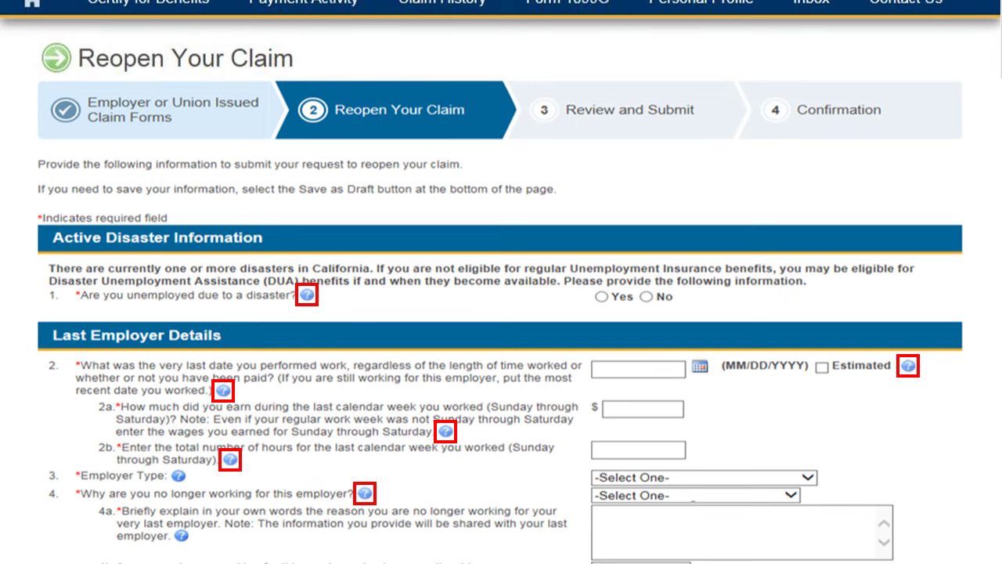
pyautogui.scroll(-3, 500, 313)
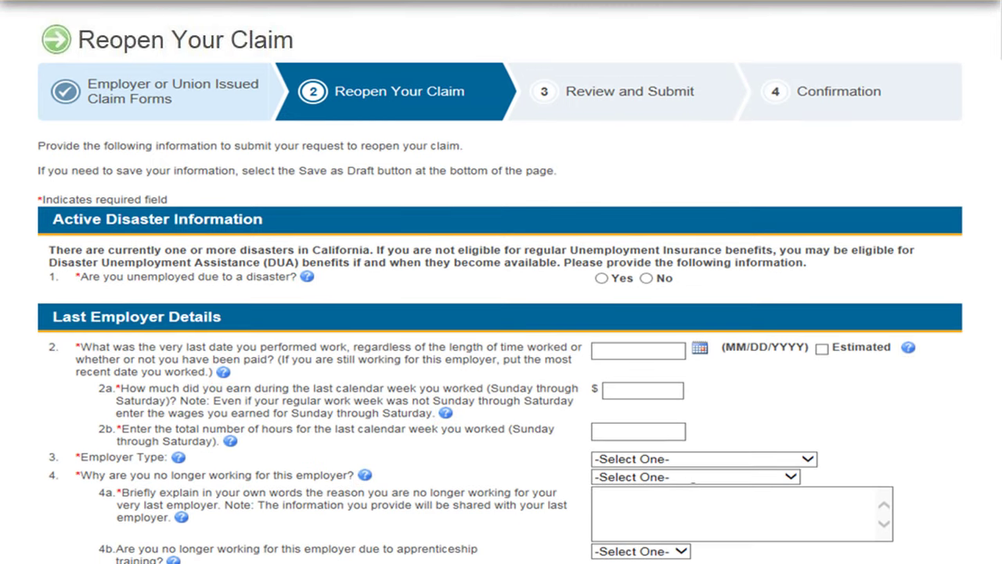
pyautogui.scroll(-5, 501, 313)
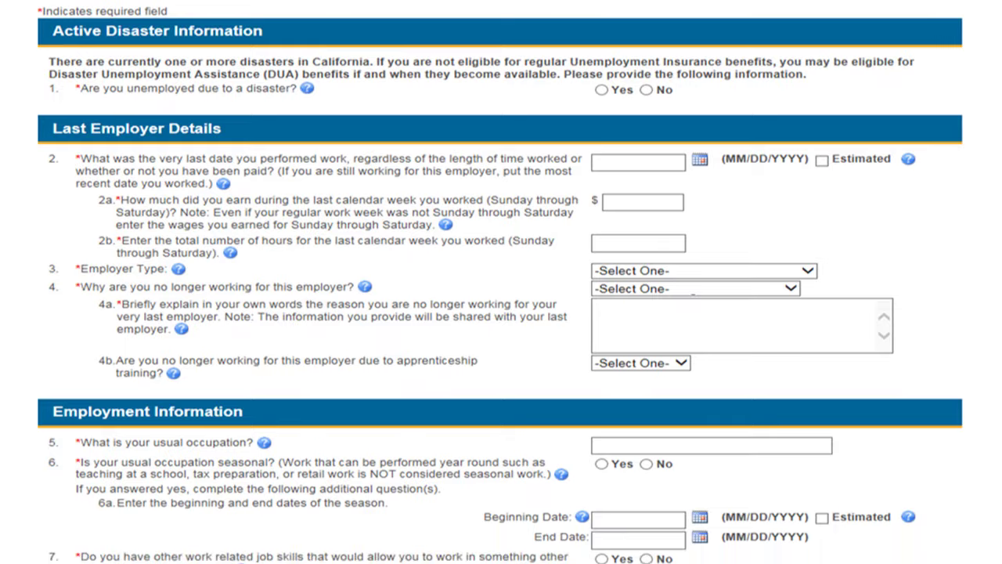
pyautogui.scroll(-5, 501, 313)
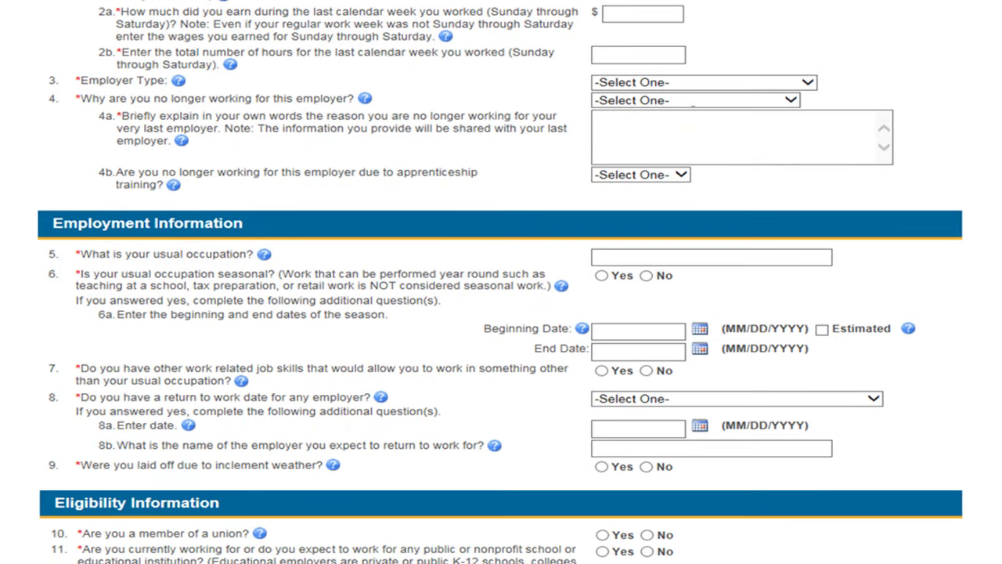
pyautogui.scroll(-5, 501, 313)
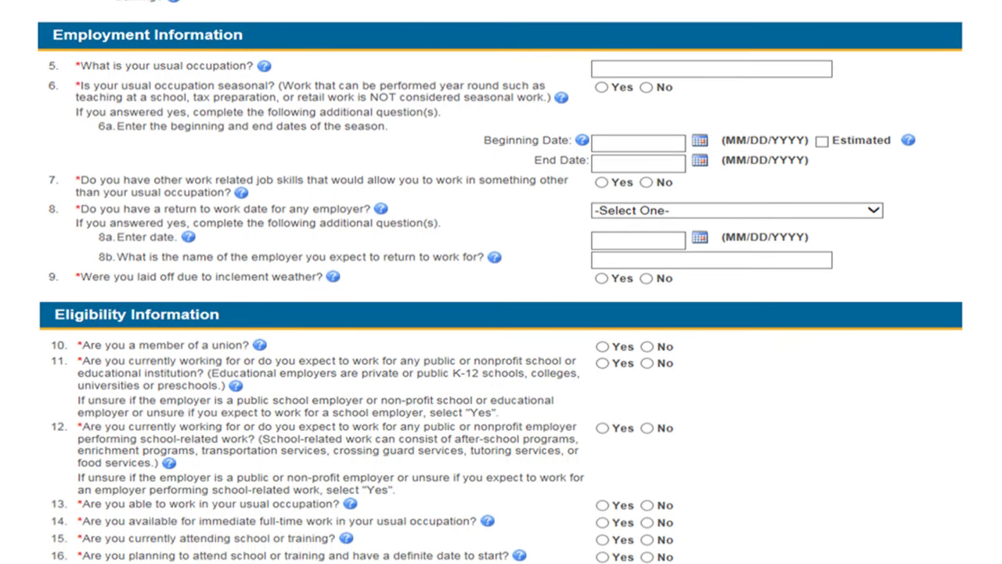
pyautogui.scroll(-4, 501, 313)
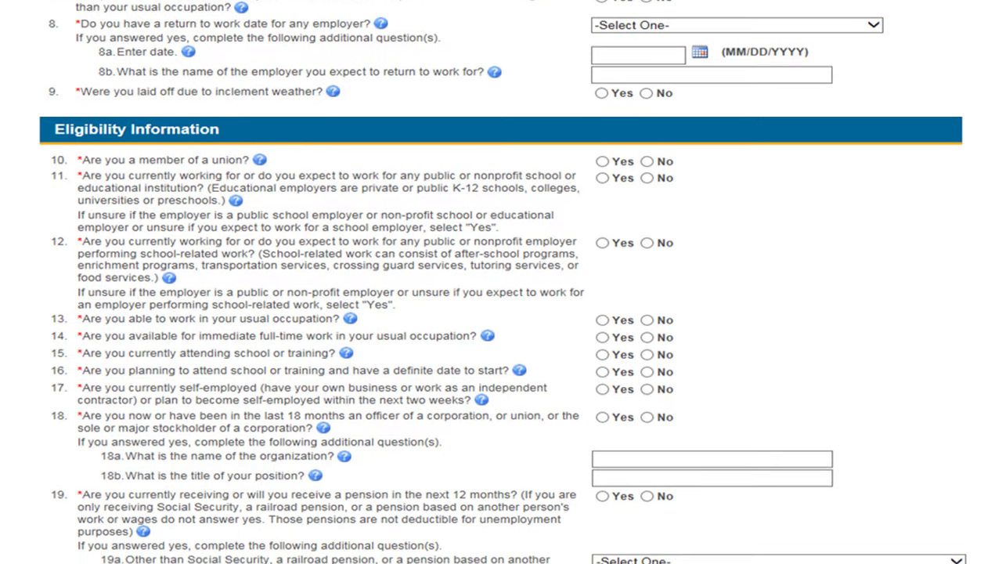
pyautogui.scroll(-4, 501, 313)
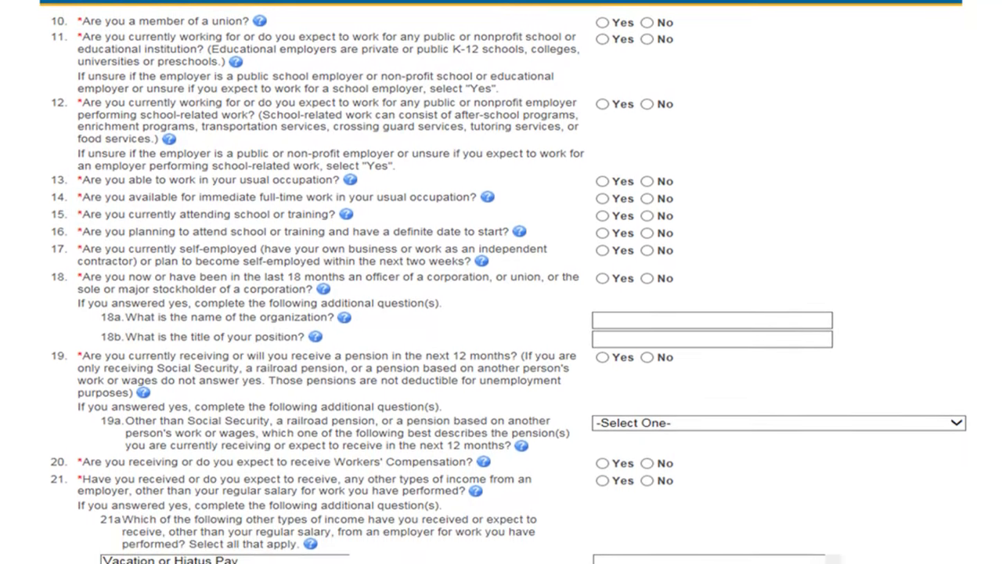
pyautogui.scroll(-4, 501, 314)
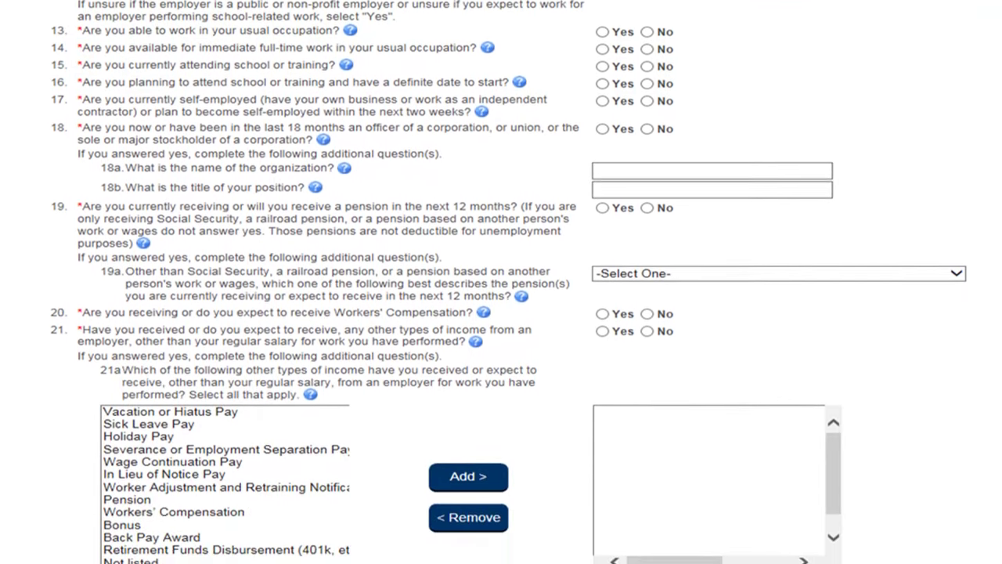
pyautogui.scroll(-4, 500, 313)
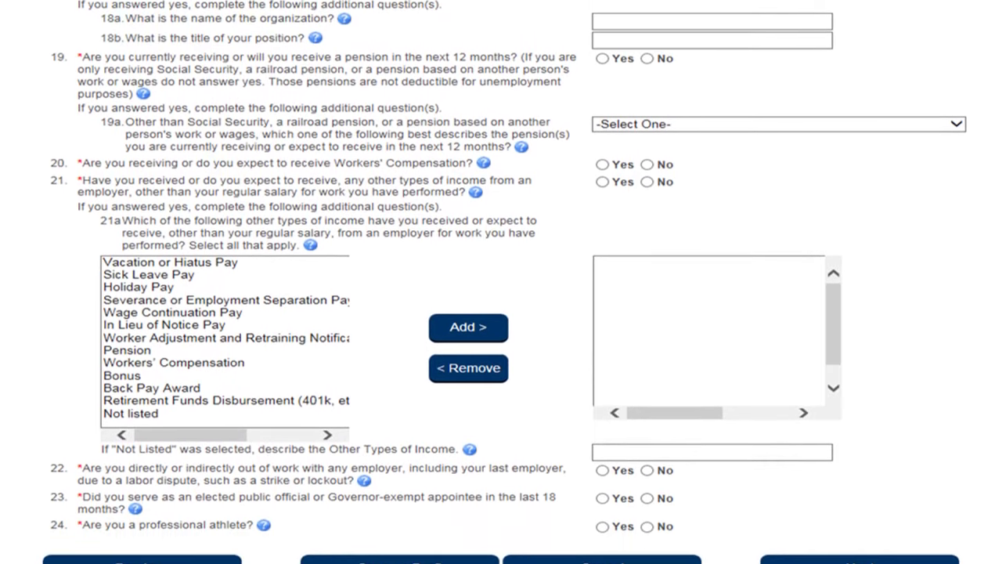
pyautogui.scroll(-2, 501, 313)
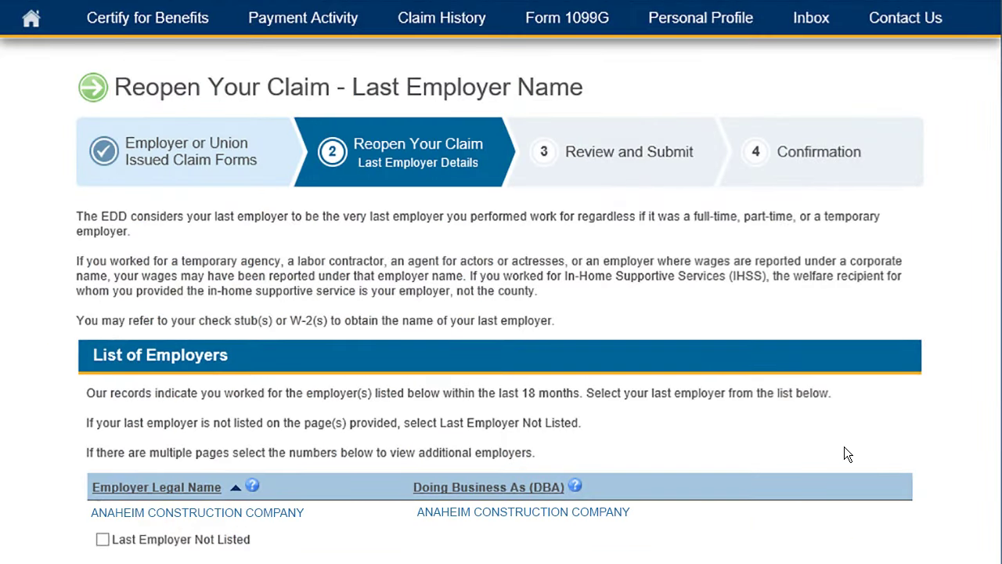
pyautogui.scroll(-2, 844, 450)
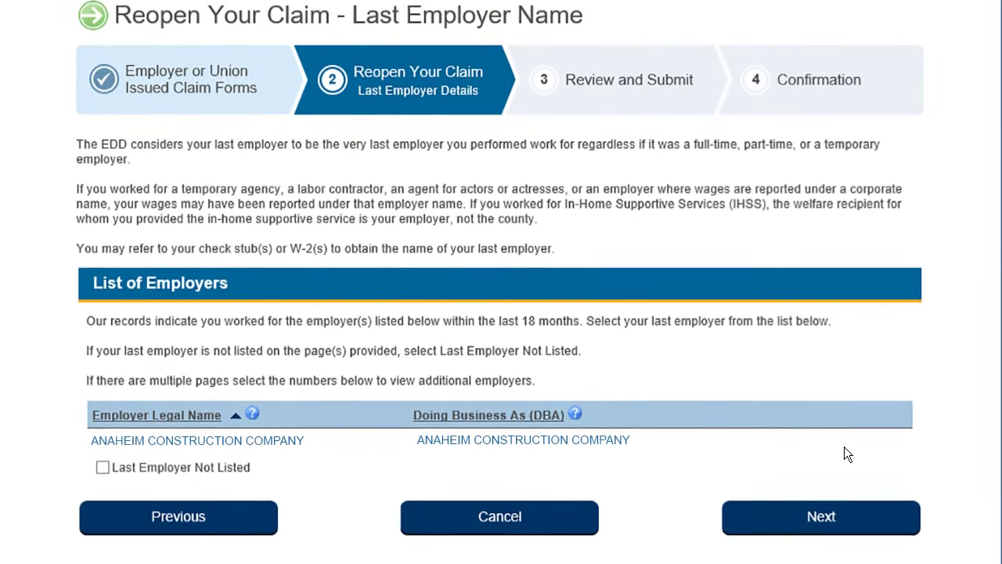
# Check Last Employer Not Listed on the Last Employer Details step.
pyautogui.scroll(-3, 844, 446)
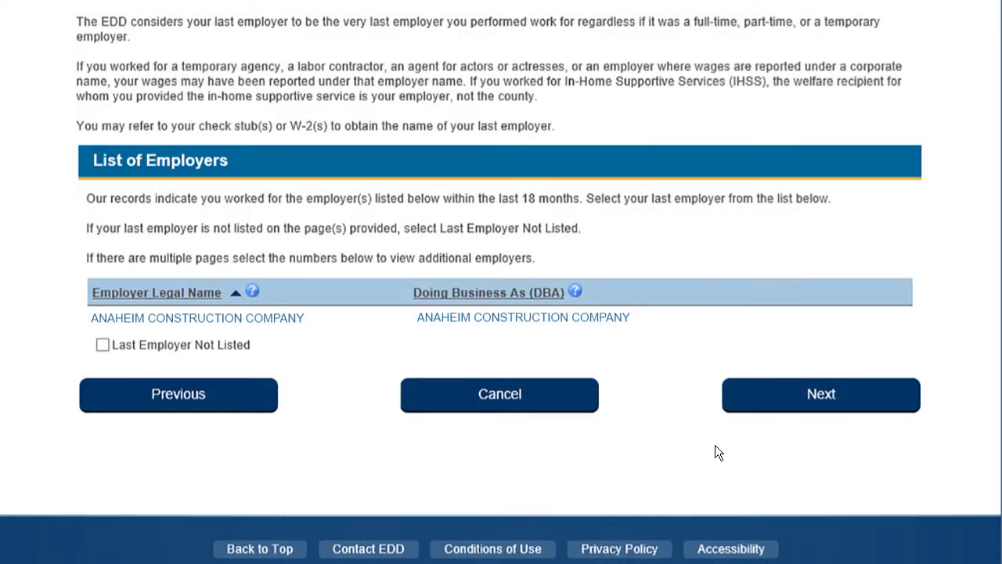
pyautogui.click(103, 344)
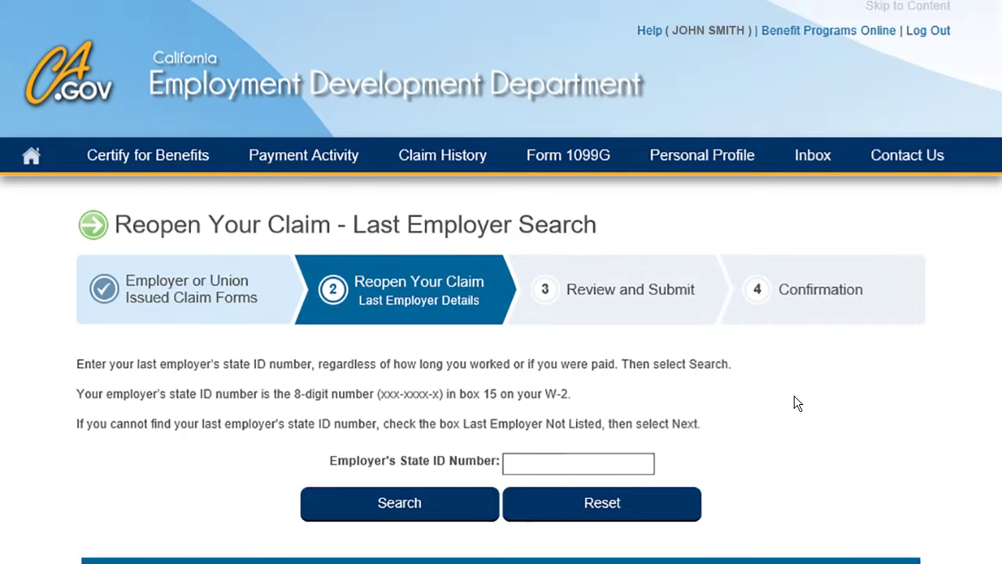
# Search by the employer's state ID number and select ABC CORPORATION as last employer.
pyautogui.scroll(-3, 794, 395)
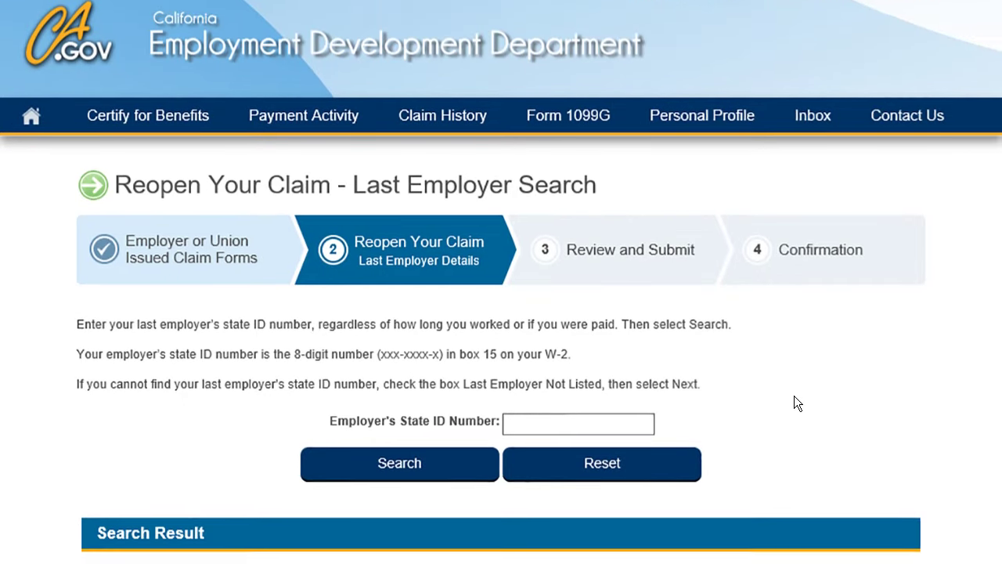
pyautogui.scroll(-2, 794, 396)
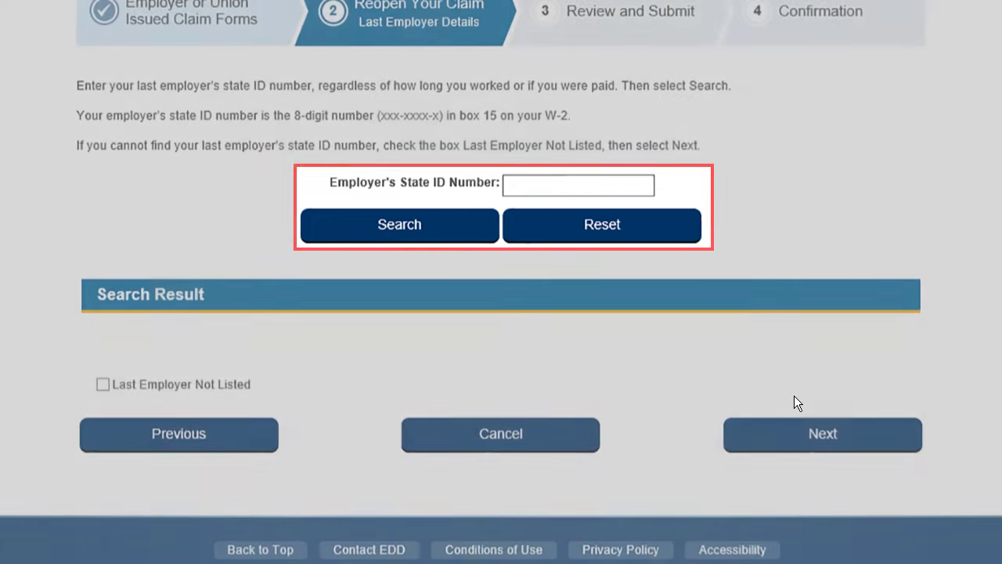
pyautogui.write('11122223')
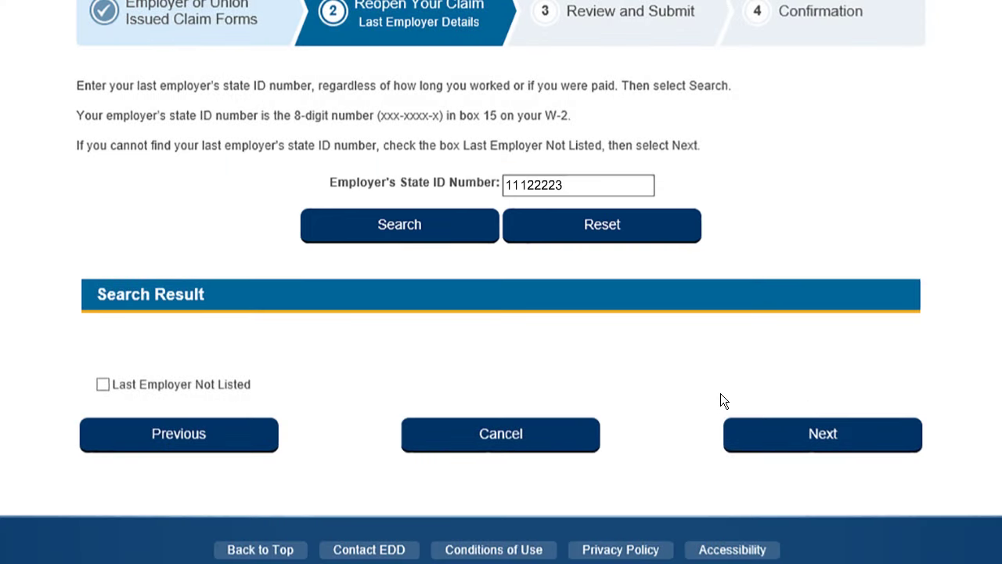
pyautogui.click(391, 224)
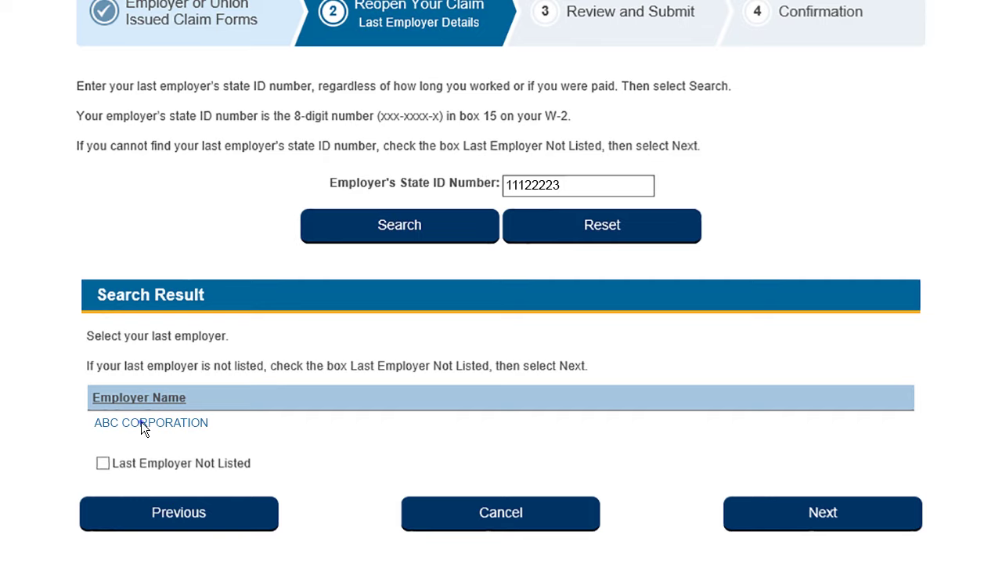
pyautogui.click(141, 421)
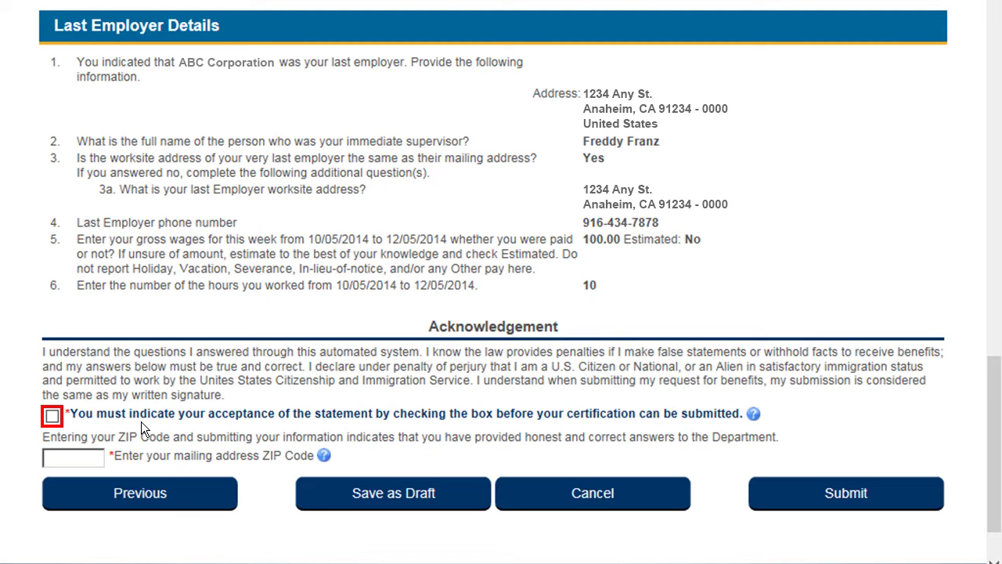
# Accept the acknowledgement, enter the mailing ZIP Code, and submit the reopened claim.
pyautogui.click(52, 416)
pyautogui.click(95, 457)
pyautogui.write('95834')
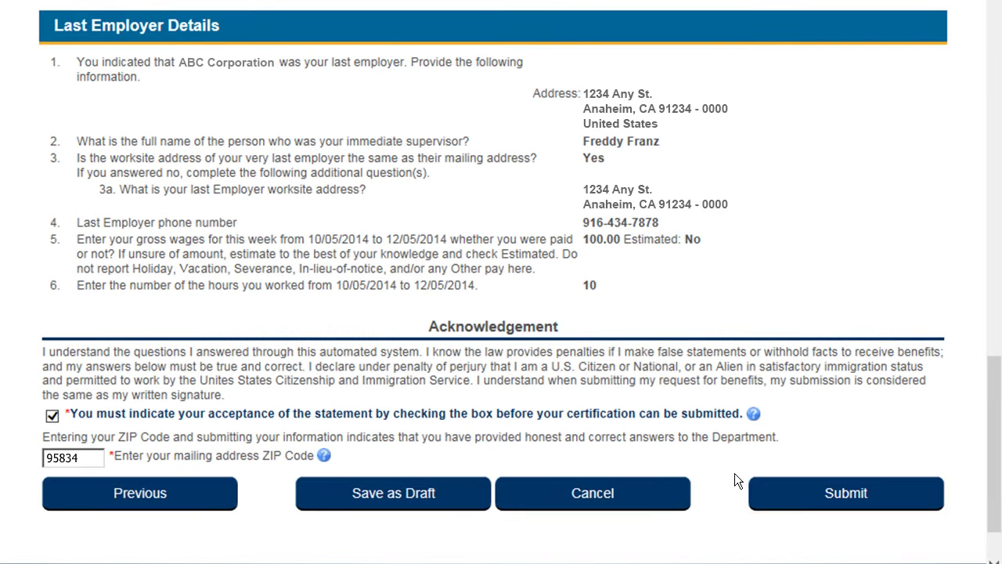
pyautogui.click(797, 492)
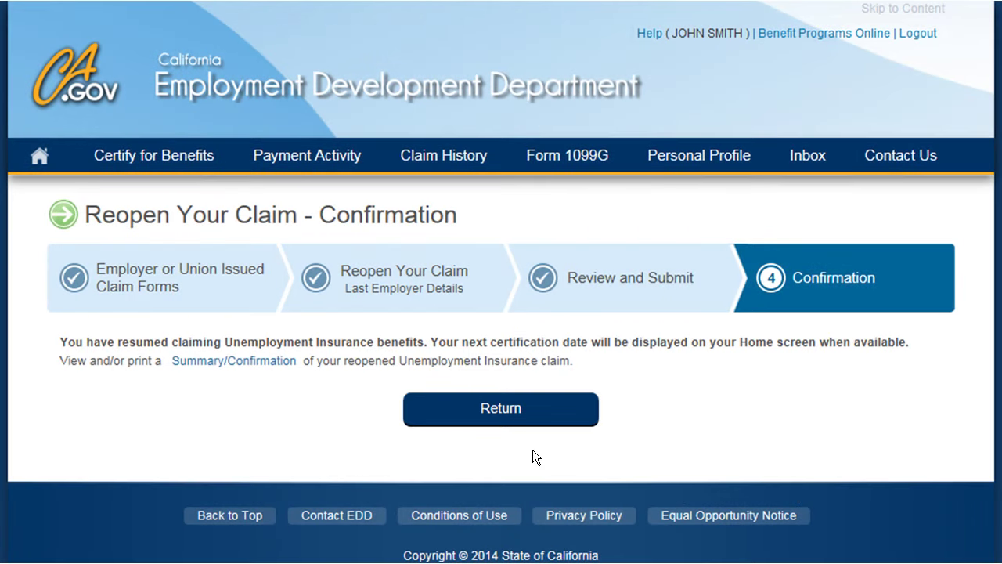
# Return from the Confirmation page to the UI Online Home screen.
pyautogui.click(506, 407)
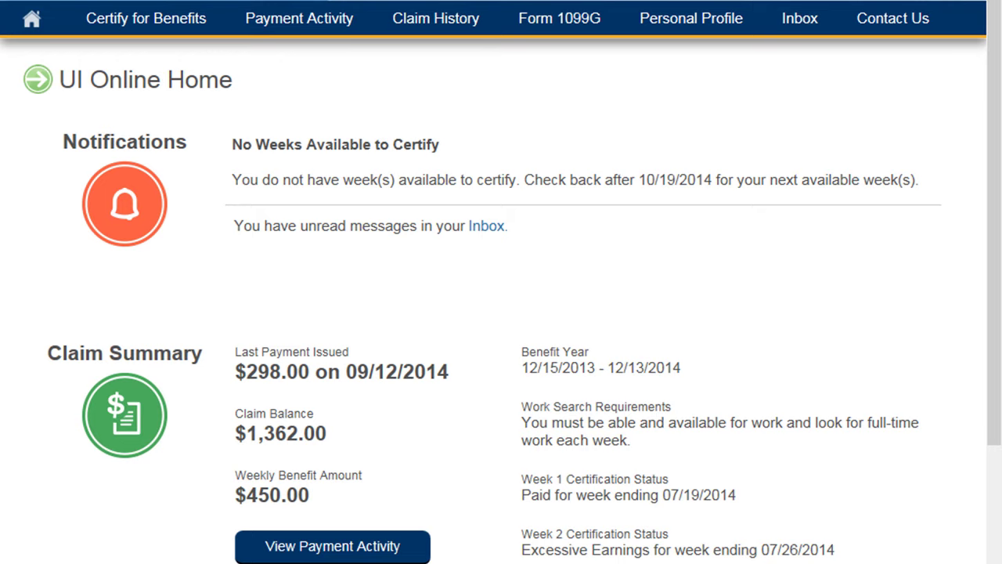